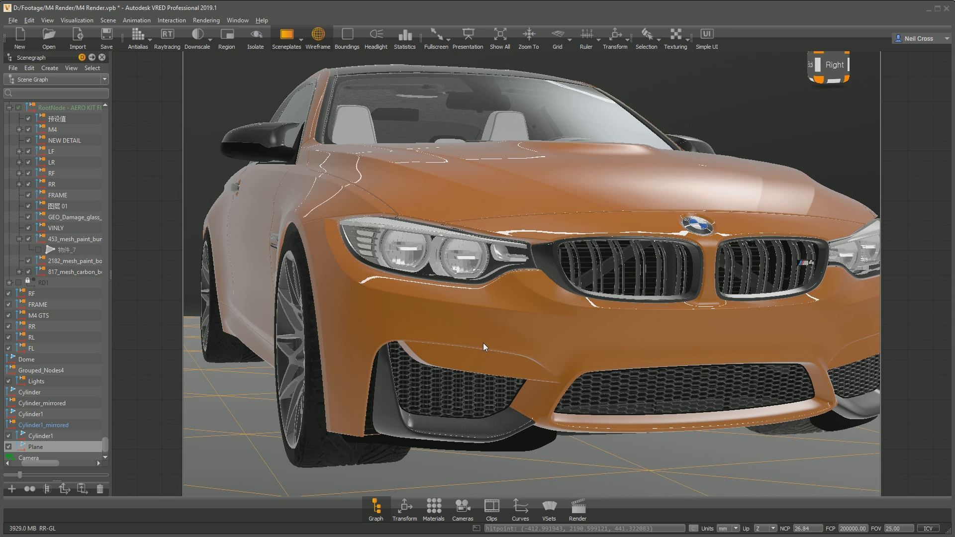
Preview the front of the car with raytracing and return to the standard render view.
{"action": "left_click_drag", "start_coordinate": [484, 343], "coordinate": [484, 339]}
{"action": "scroll", "coordinate": [520, 335], "scroll_direction": "down", "scroll_amount": 6}
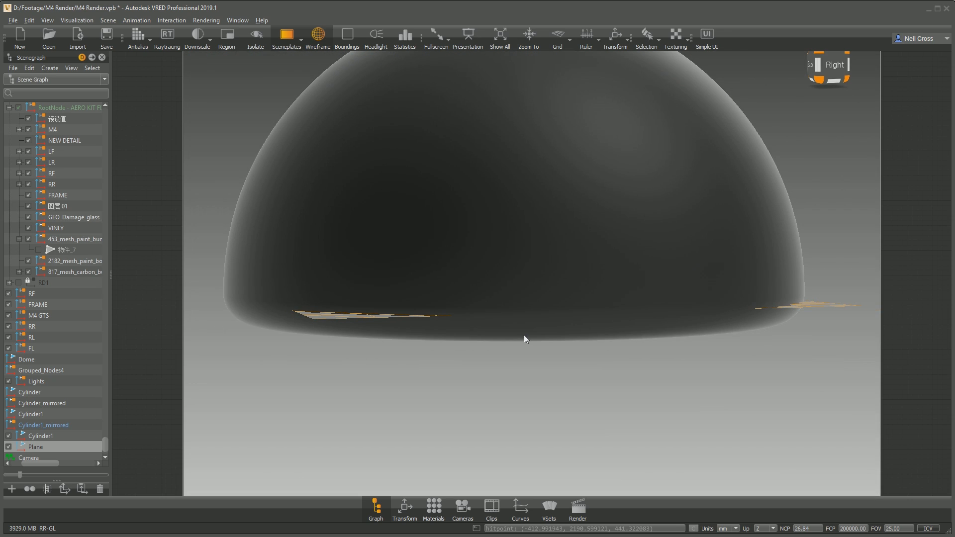
{"action": "scroll", "coordinate": [526, 303], "scroll_direction": "up", "scroll_amount": 3}
{"action": "scroll", "coordinate": [525, 317], "scroll_direction": "up", "scroll_amount": 8}
{"action": "left_click_drag", "start_coordinate": [526, 321], "coordinate": [484, 299], "text": "alt"}
{"action": "left_click", "coordinate": [167, 34]}
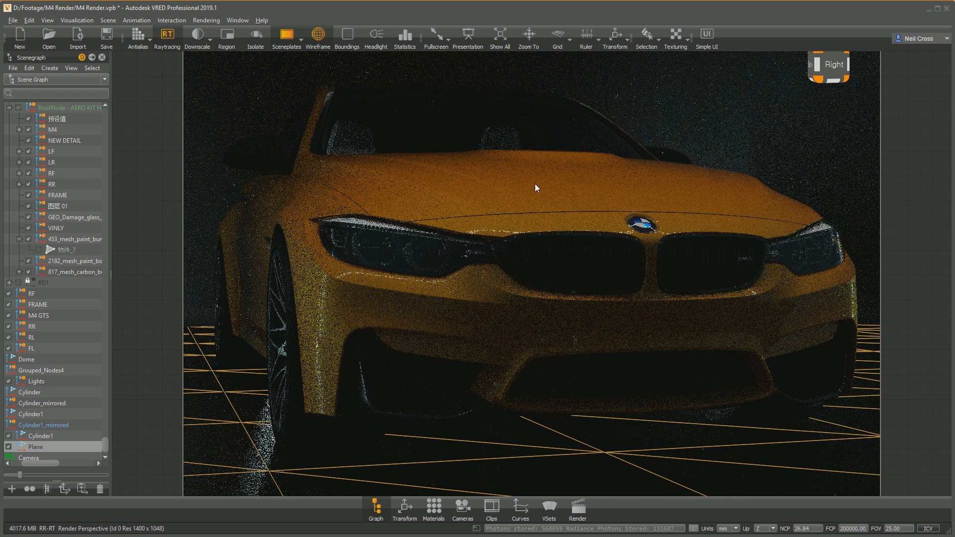
{"action": "left_click", "coordinate": [169, 37]}
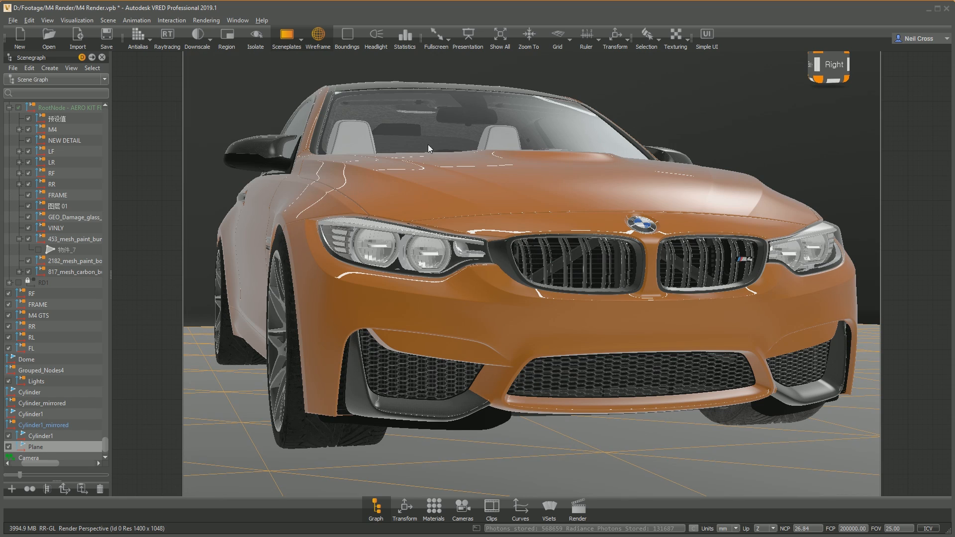
Create a new Plastic material in the material library and name it Headlights.
{"action": "left_click_drag", "start_coordinate": [105, 440], "coordinate": [105, 408]}
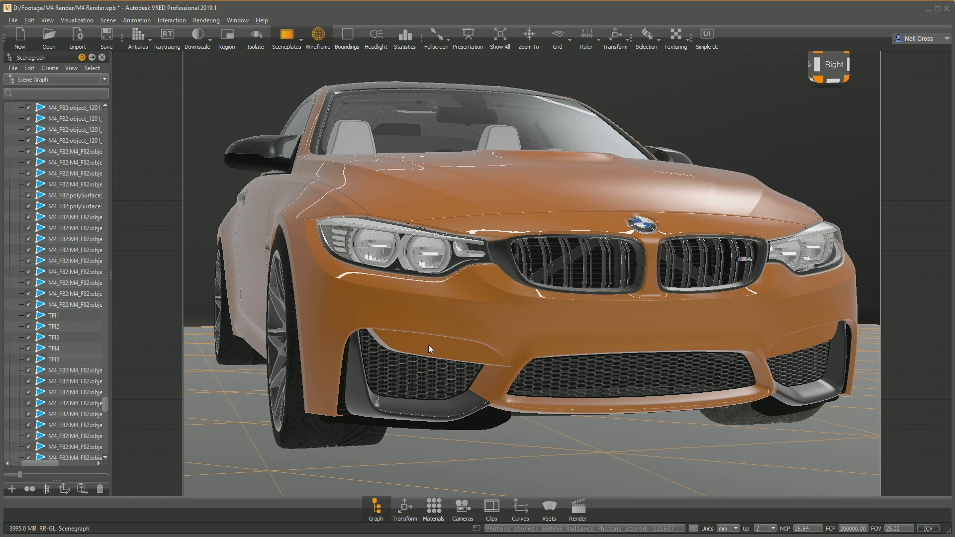
{"action": "left_click_drag", "start_coordinate": [482, 330], "coordinate": [329, 306], "text": "alt"}
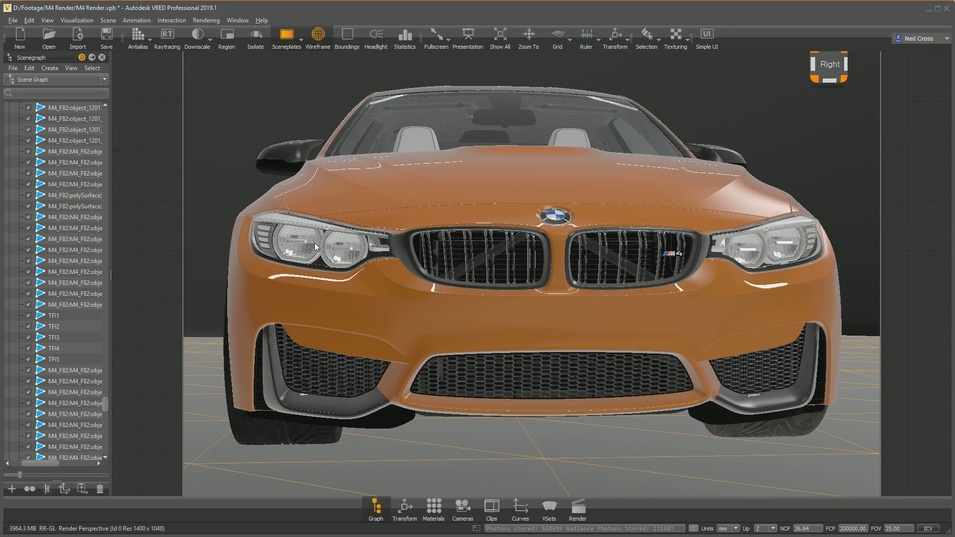
{"action": "left_click", "coordinate": [433, 507]}
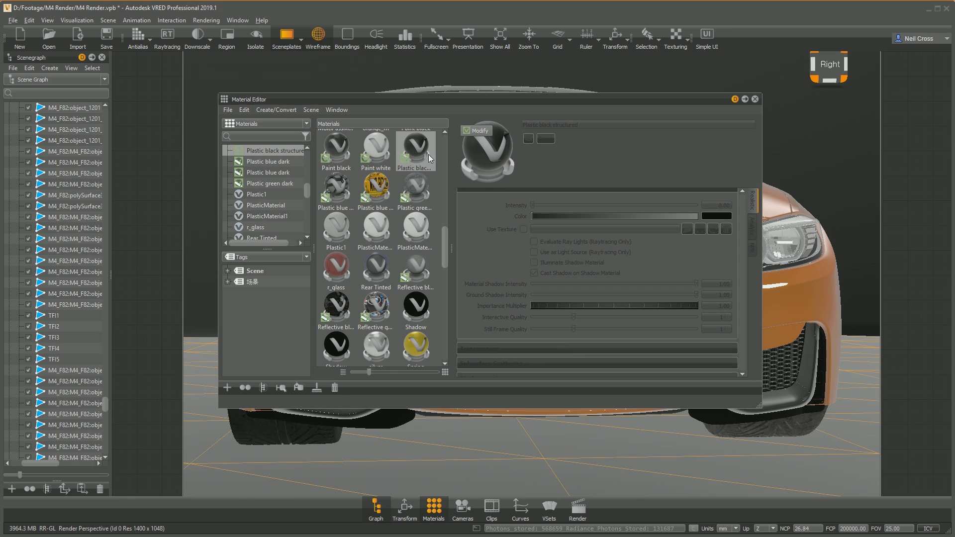
{"action": "left_click", "coordinate": [227, 387]}
{"action": "mouse_move", "coordinate": [250, 406]}
{"action": "left_click", "coordinate": [314, 416]}
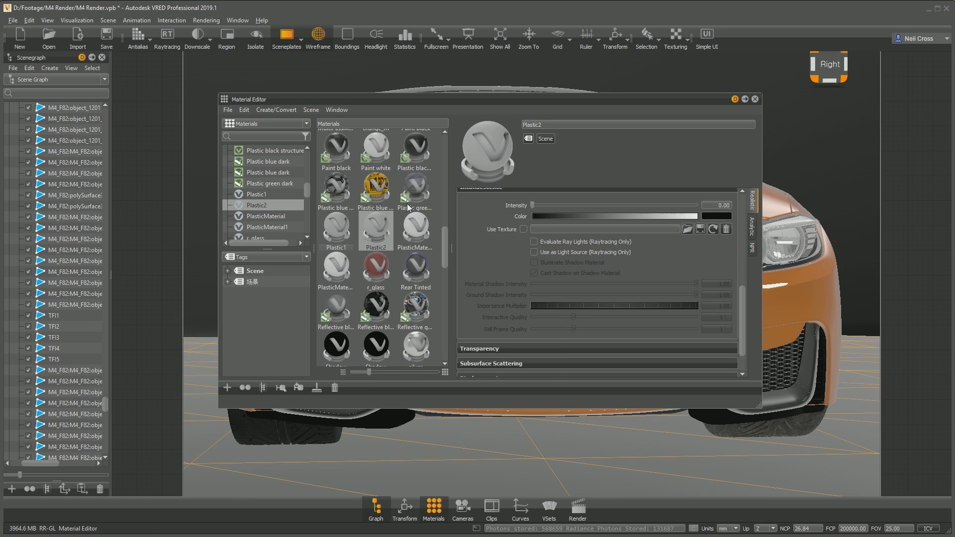
{"action": "double_click", "coordinate": [376, 249]}
{"action": "type", "text": "Headlight"}
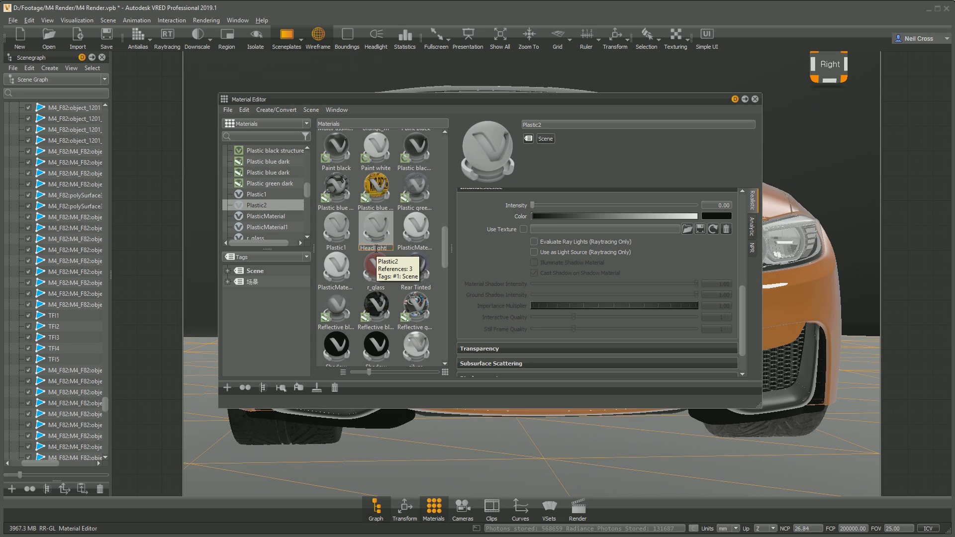
{"action": "type", "text": "s"}
{"action": "key", "text": "Return"}
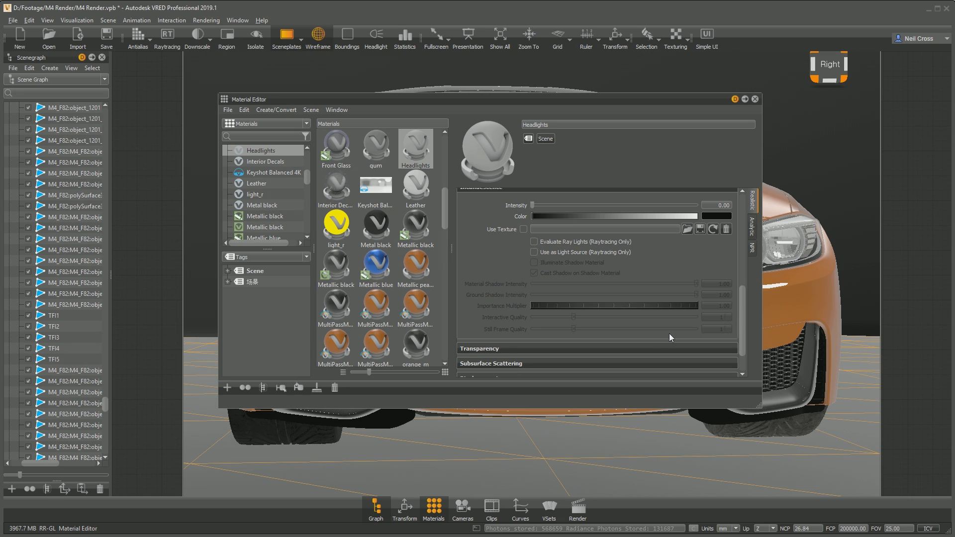
Set the Headlights material's incandescence color to a light cyan and its intensity to 200.
{"action": "left_click_drag", "start_coordinate": [744, 327], "coordinate": [744, 316]}
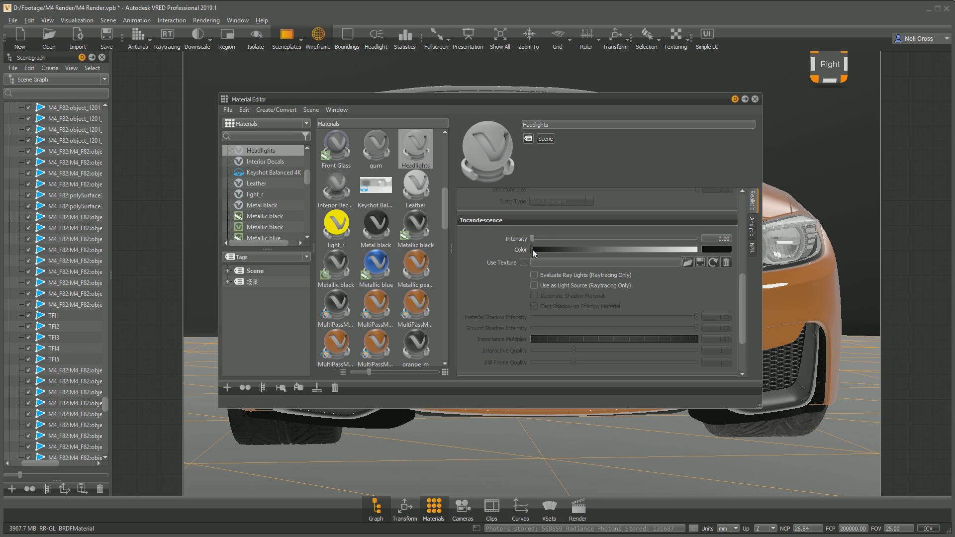
{"action": "left_click_drag", "start_coordinate": [533, 249], "coordinate": [696, 249]}
{"action": "left_click", "coordinate": [716, 249]}
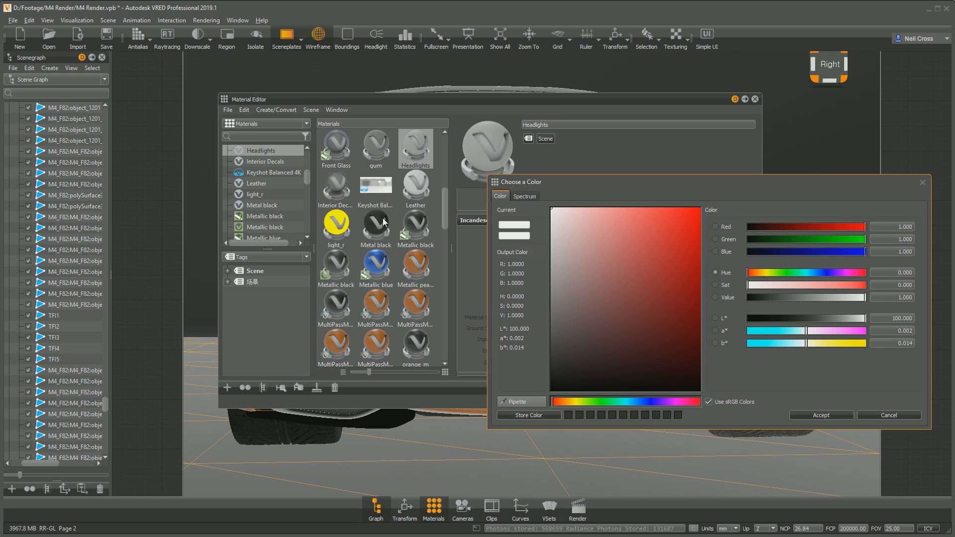
{"action": "left_click", "coordinate": [626, 402]}
{"action": "left_click_drag", "start_coordinate": [604, 248], "coordinate": [614, 265]}
{"action": "left_click", "coordinate": [821, 415]}
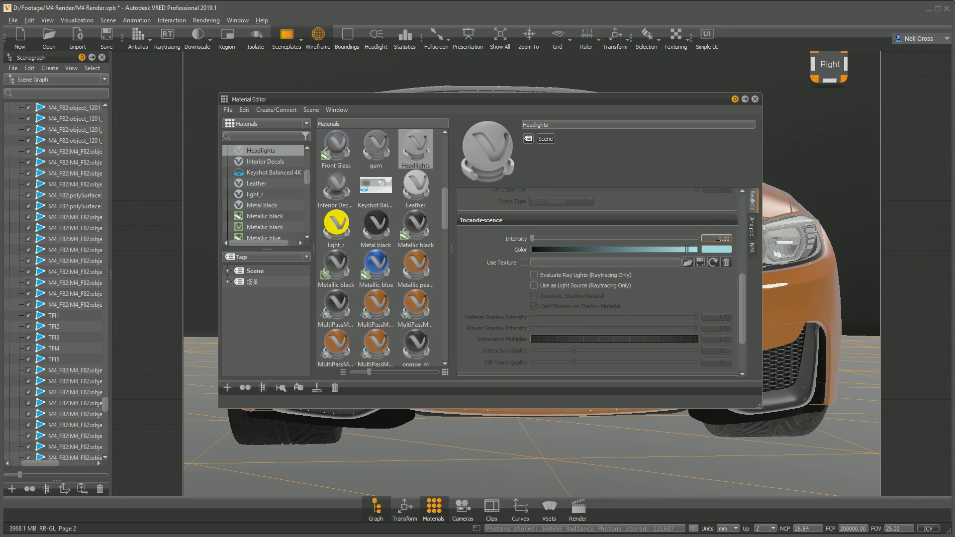
{"action": "type", "text": "200"}
{"action": "key", "text": "Return"}
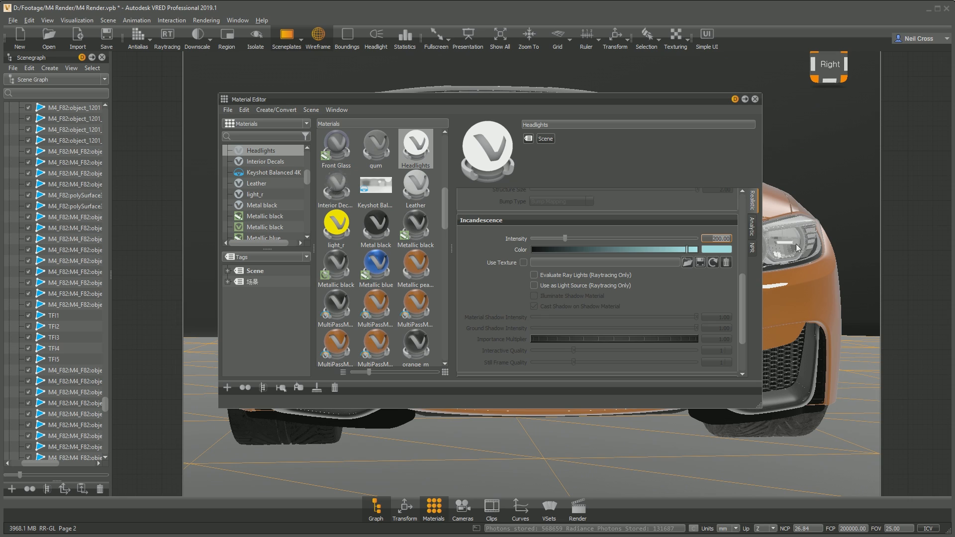
Apply the Headlights material to the five light nodes TFI1 through TFI5.
{"action": "left_click", "coordinate": [59, 316]}
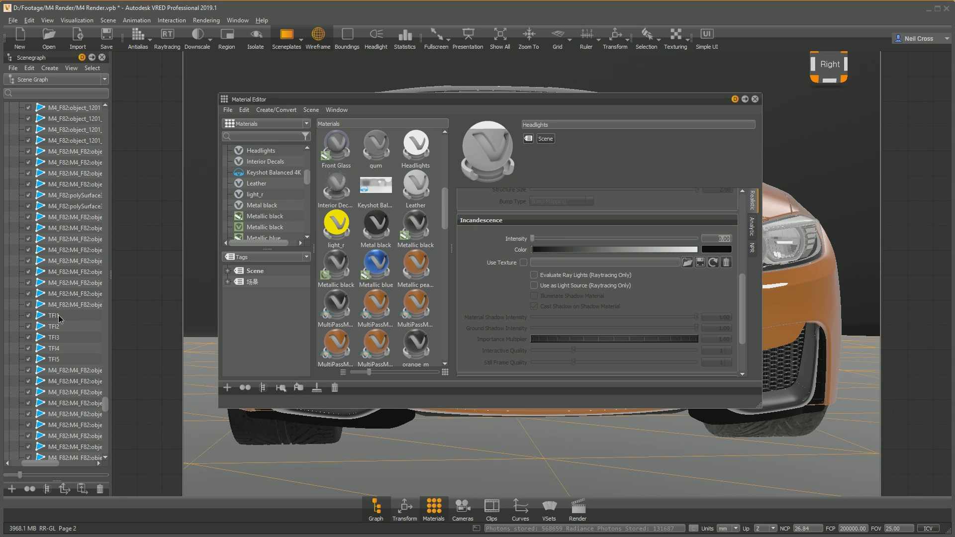
{"action": "left_click", "coordinate": [55, 359], "text": "shift"}
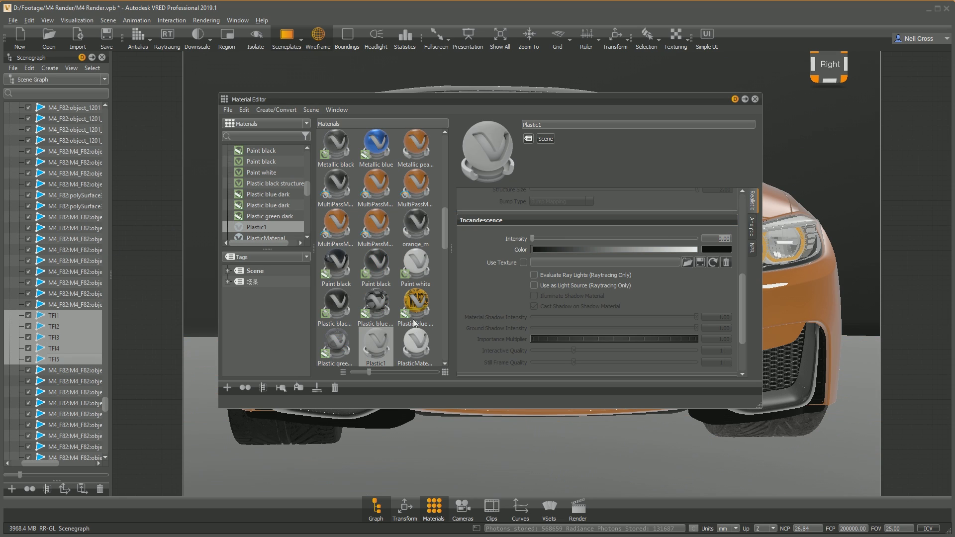
{"action": "left_click_drag", "start_coordinate": [446, 249], "coordinate": [447, 201]}
{"action": "right_click", "coordinate": [420, 184]}
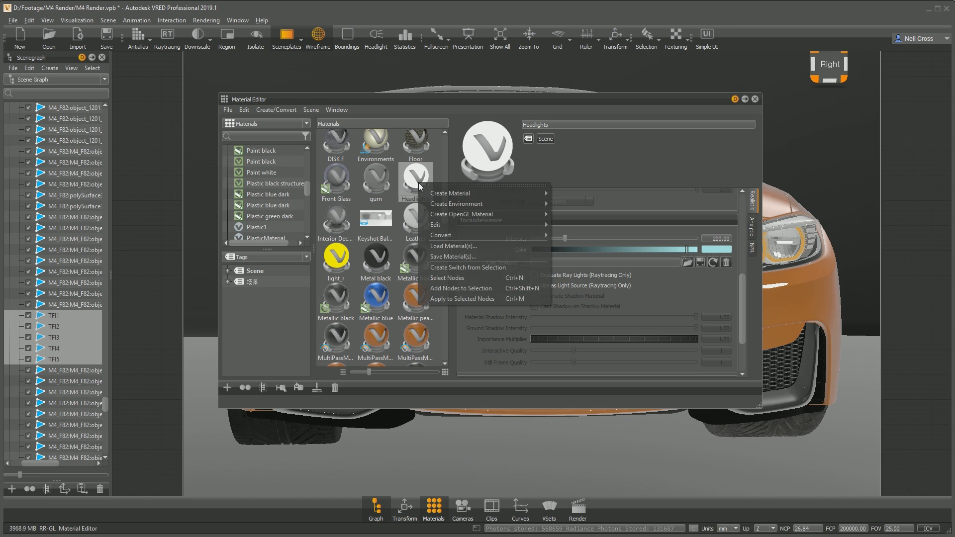
{"action": "left_click", "coordinate": [462, 289]}
{"action": "left_click", "coordinate": [755, 99]}
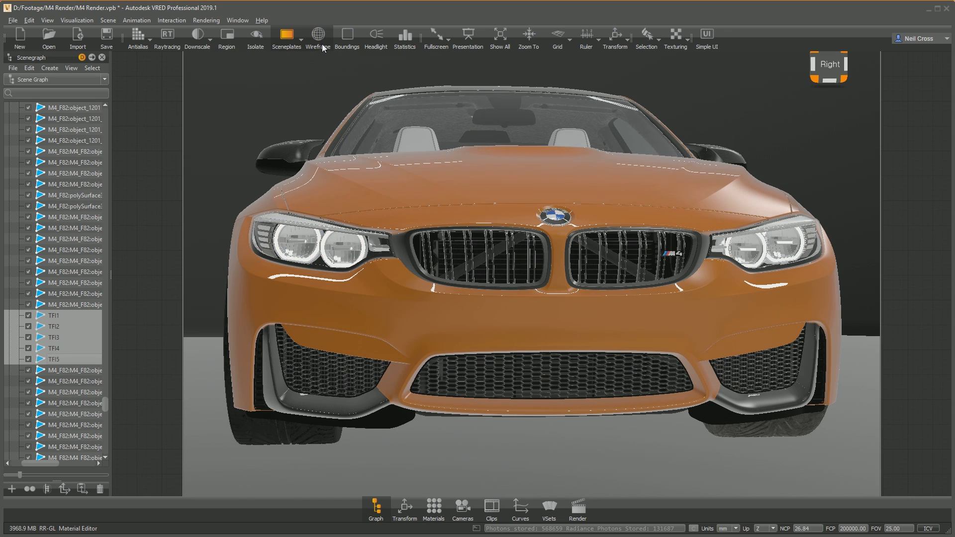
Recall the saved front viewpoint of the camera and preview the lit headlights with raytracing.
{"action": "left_click", "coordinate": [463, 507]}
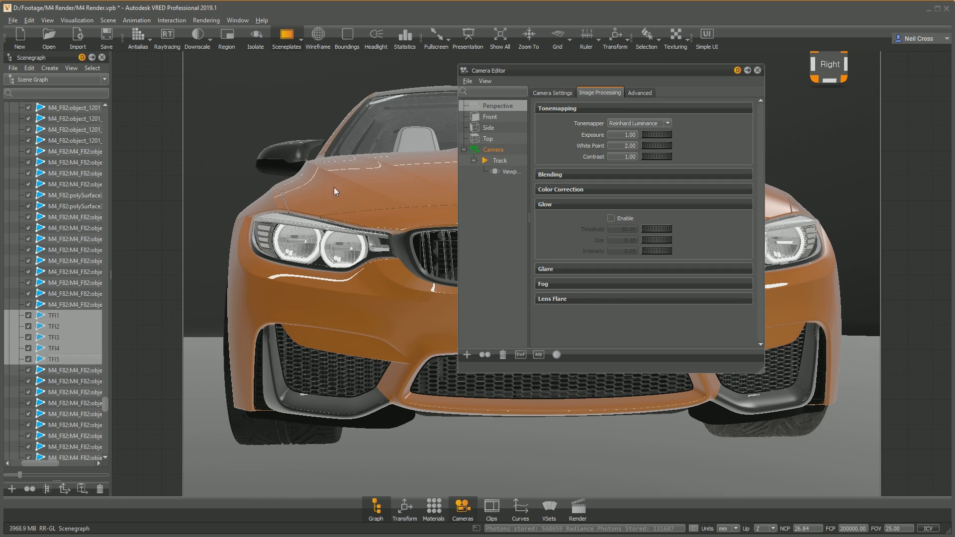
{"action": "left_click", "coordinate": [511, 172]}
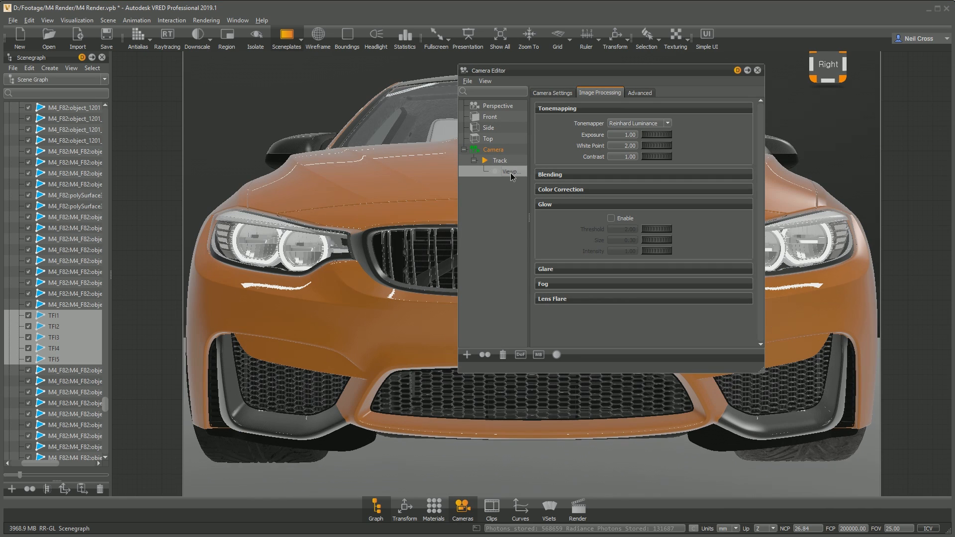
{"action": "left_click", "coordinate": [758, 71]}
{"action": "left_click", "coordinate": [167, 35]}
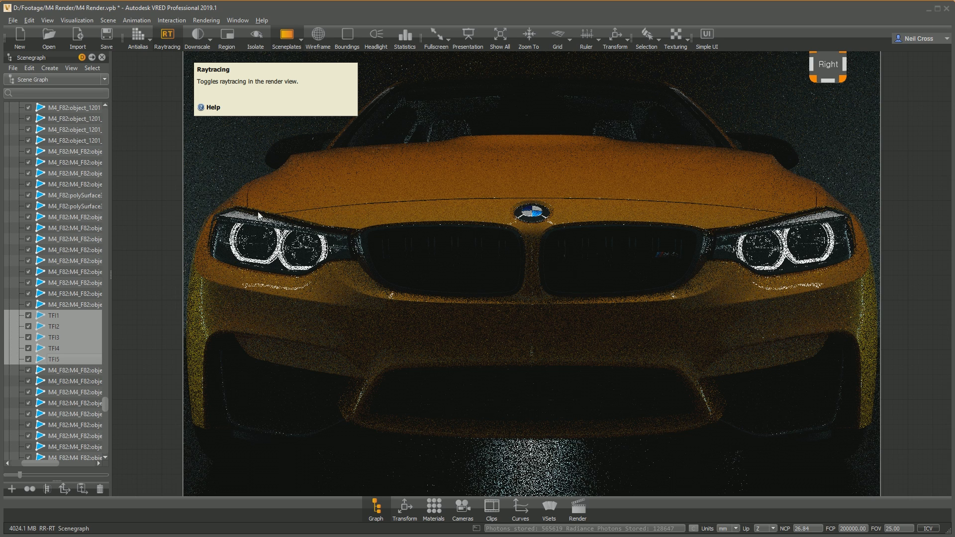
{"action": "left_click", "coordinate": [167, 36]}
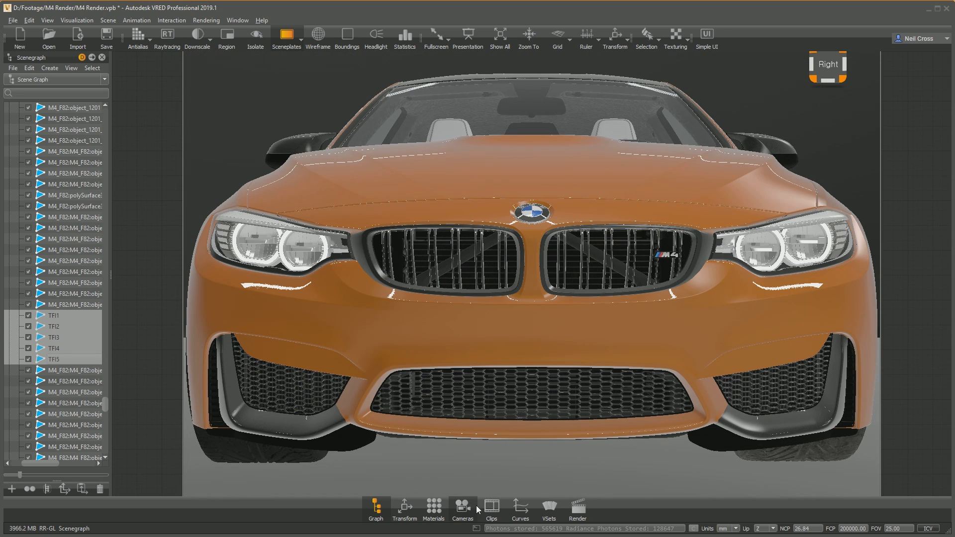
Enable the Glow image-processing effect for both the viewpoint and its parent camera.
{"action": "left_click", "coordinate": [462, 508]}
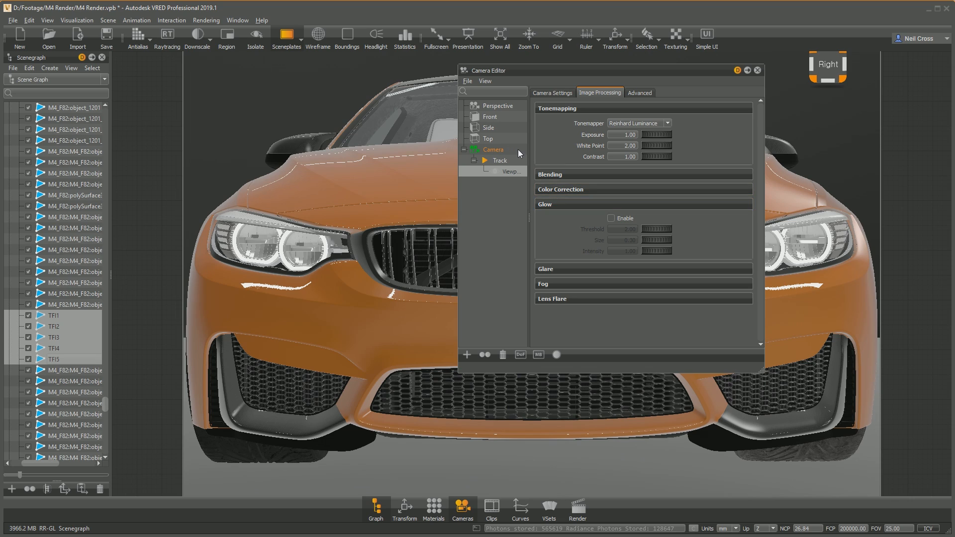
{"action": "left_click", "coordinate": [611, 218]}
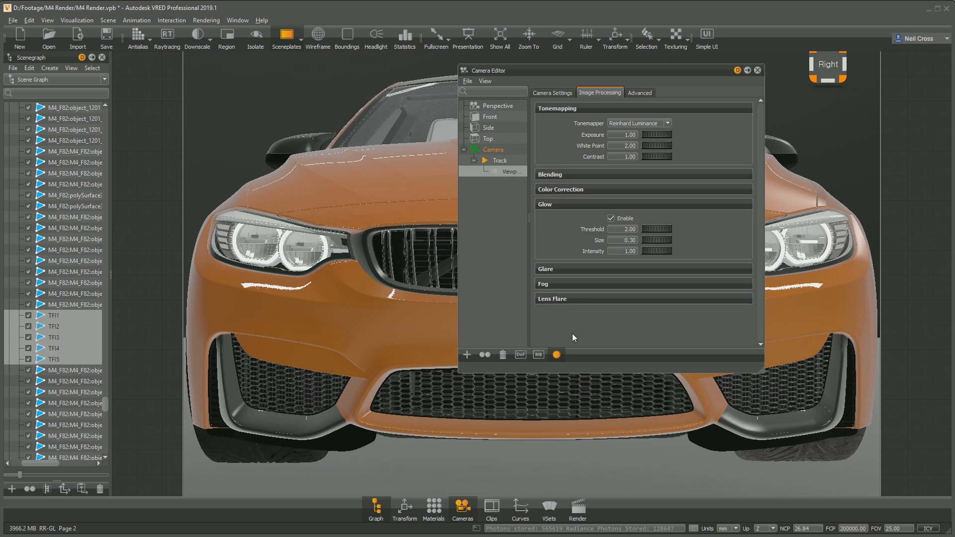
{"action": "left_click", "coordinate": [493, 151]}
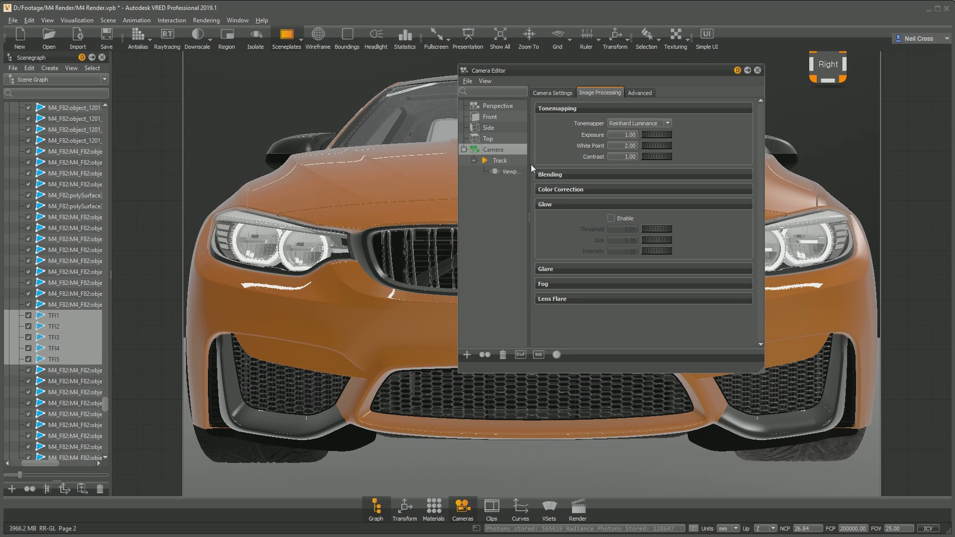
{"action": "left_click", "coordinate": [611, 219]}
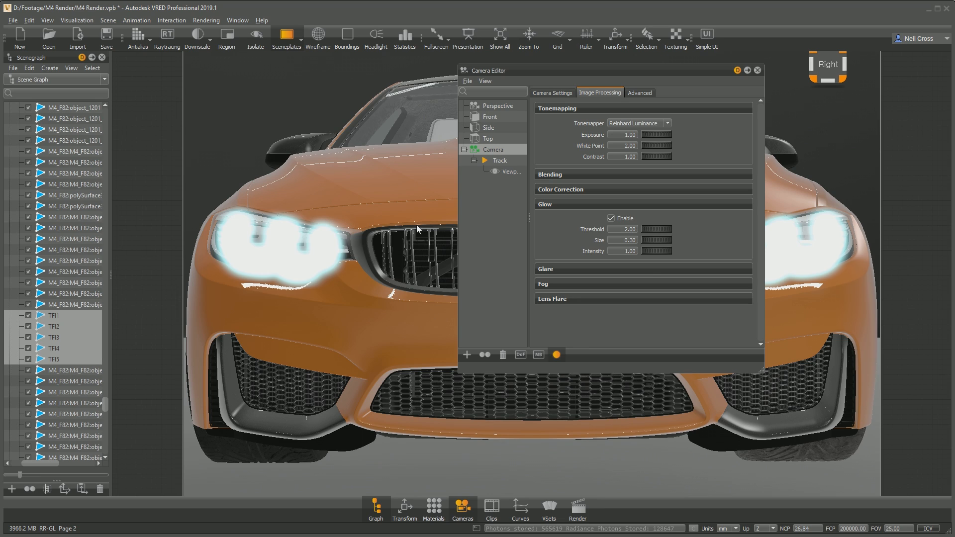
Try a glow threshold of 0.5 on the camera.
{"action": "double_click", "coordinate": [629, 228]}
{"action": "type", "text": "1"}
{"action": "key", "text": "Return"}
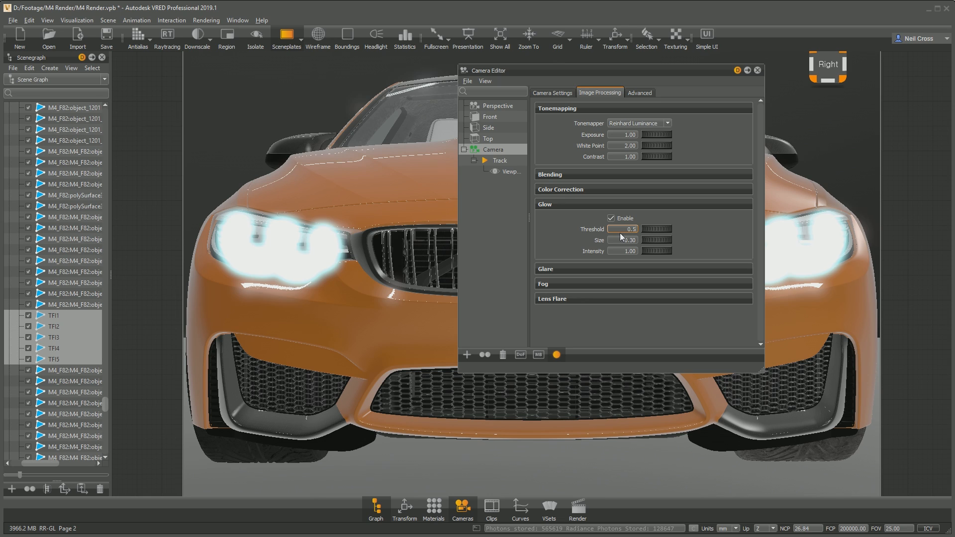
{"action": "key", "text": "Return"}
Move the camera settings window clear of the headlight and set the glow threshold to 20.
{"action": "left_click_drag", "start_coordinate": [556, 70], "coordinate": [596, 201]}
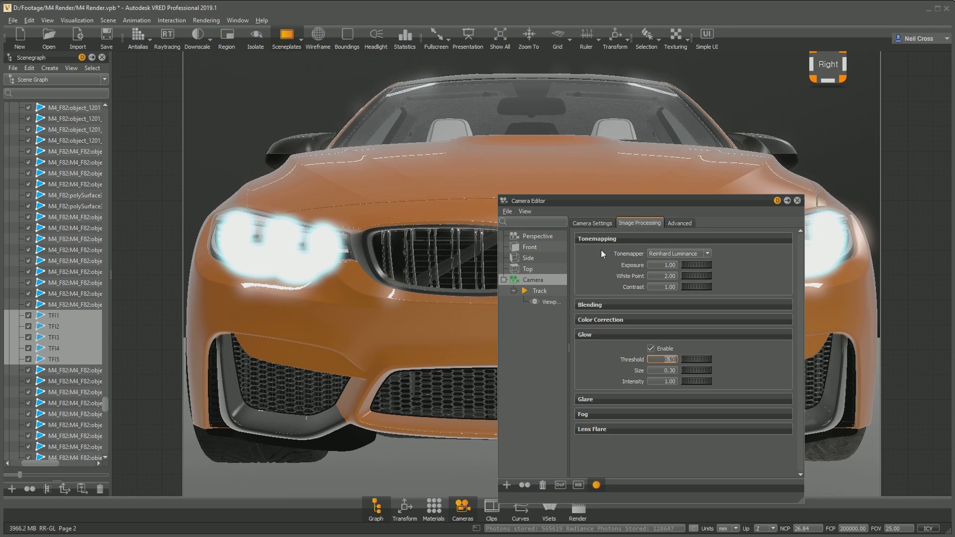
{"action": "left_click_drag", "start_coordinate": [706, 200], "coordinate": [810, 100]}
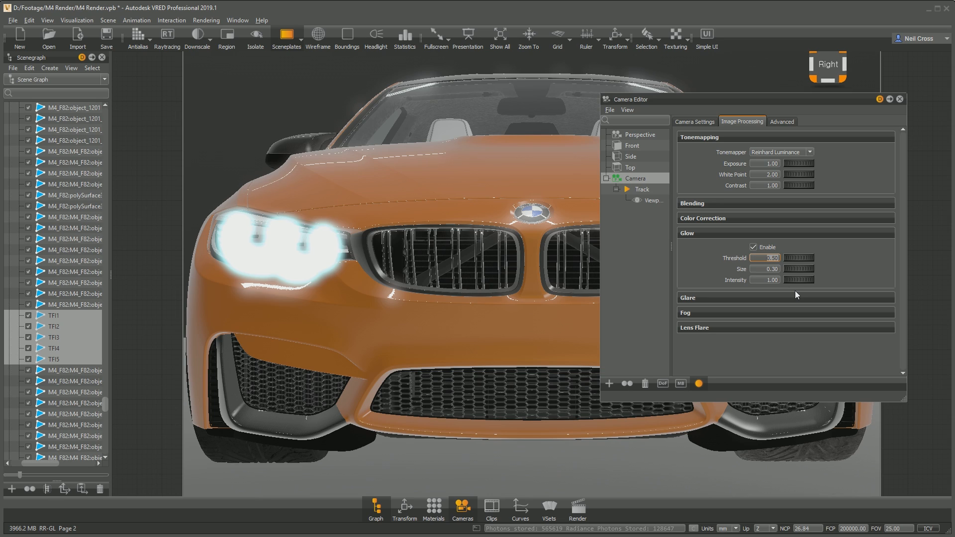
{"action": "type", "text": "20"}
{"action": "key", "text": "Return"}
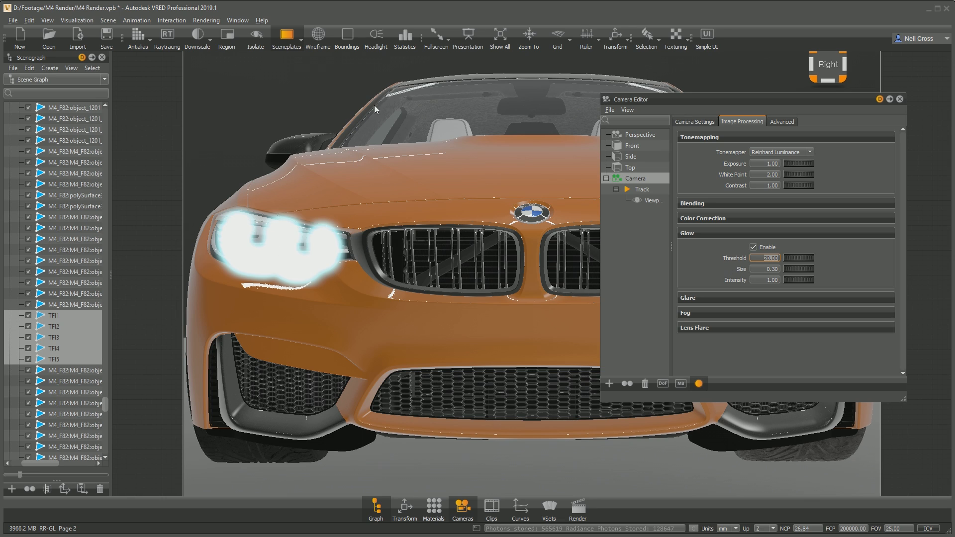
Change the incandescence intensity of the Headlights material and close the material settings.
{"action": "left_click", "coordinate": [433, 507]}
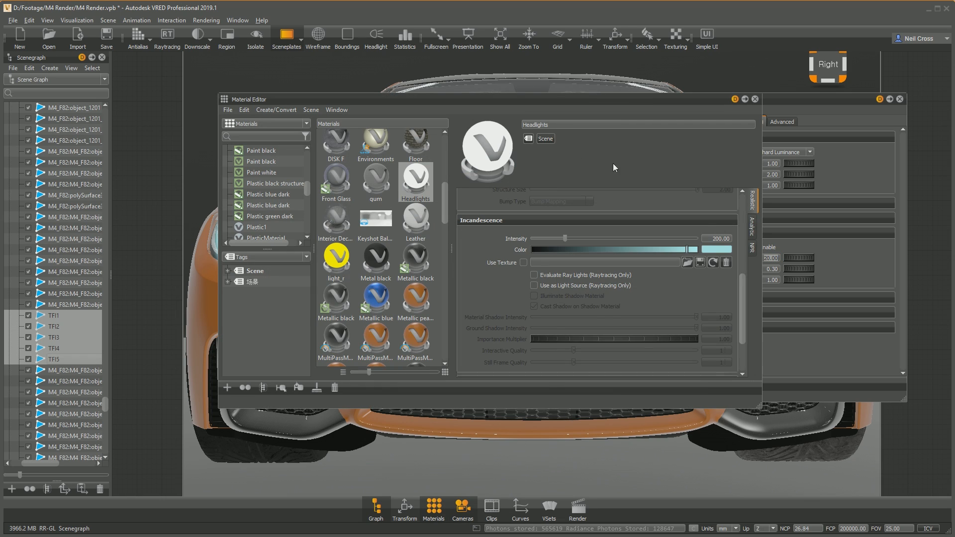
{"action": "left_click", "coordinate": [714, 239]}
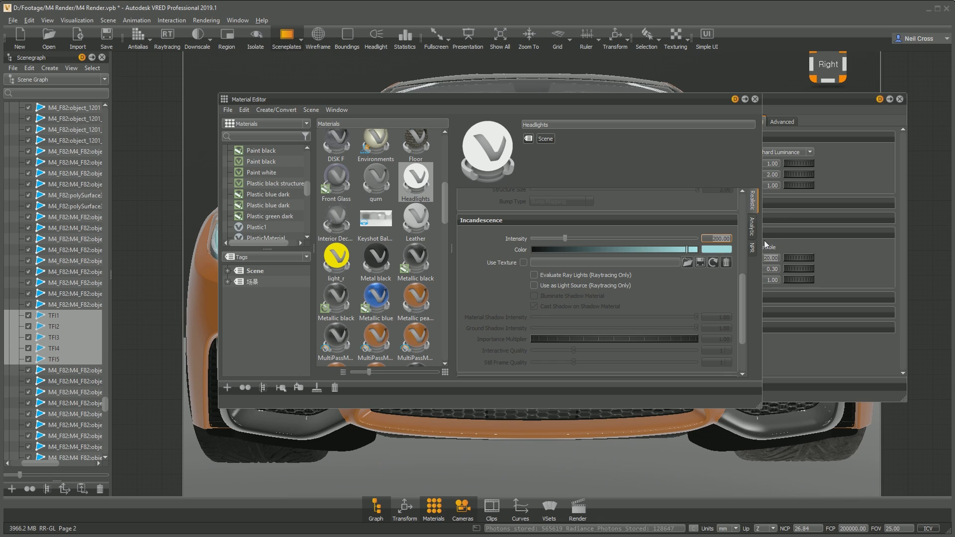
{"action": "type", "text": "4"}
{"action": "key", "text": "Return"}
{"action": "left_click", "coordinate": [755, 99]}
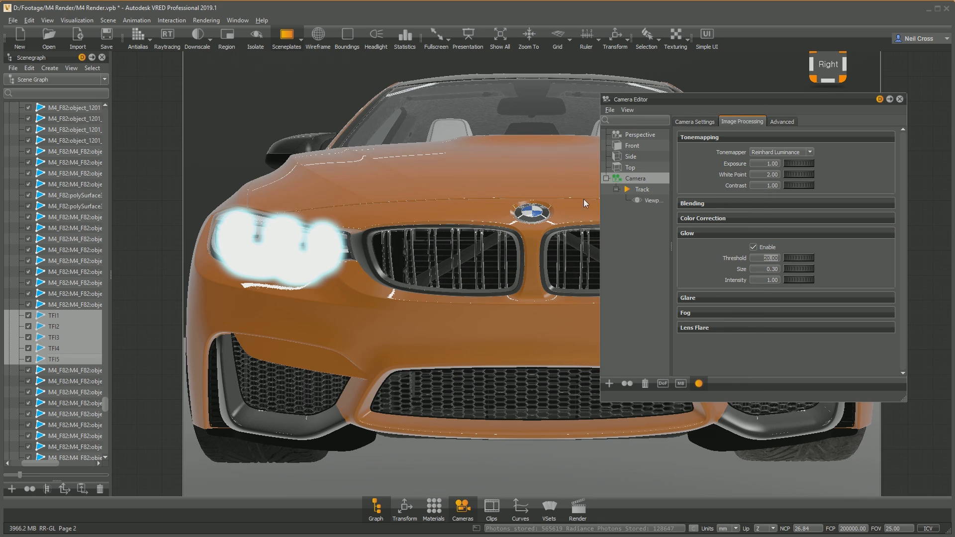
Set the camera's glow size to 0.10, keeping the headlight in view beside the settings window.
{"action": "left_click", "coordinate": [768, 258]}
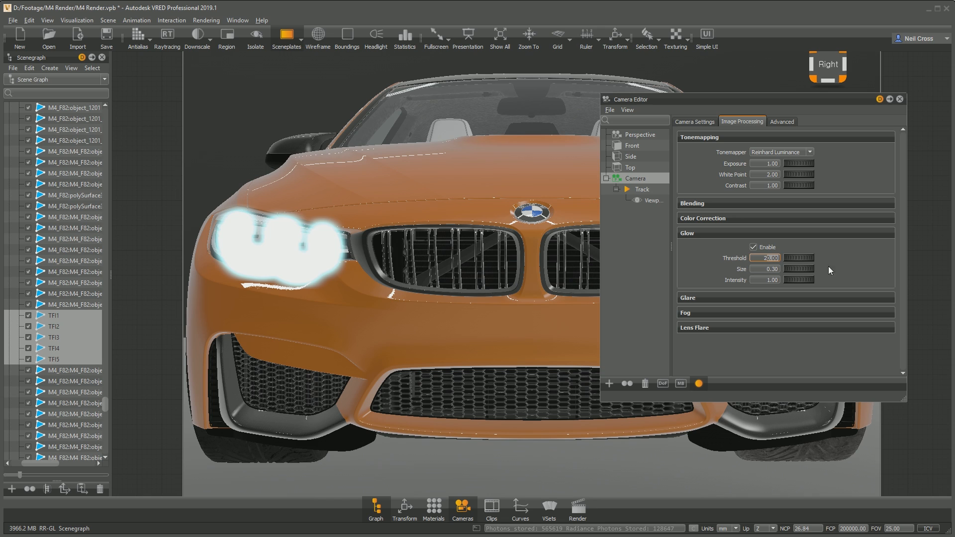
{"action": "left_click_drag", "start_coordinate": [763, 258], "coordinate": [813, 260]}
{"action": "left_click_drag", "start_coordinate": [705, 102], "coordinate": [672, 140]}
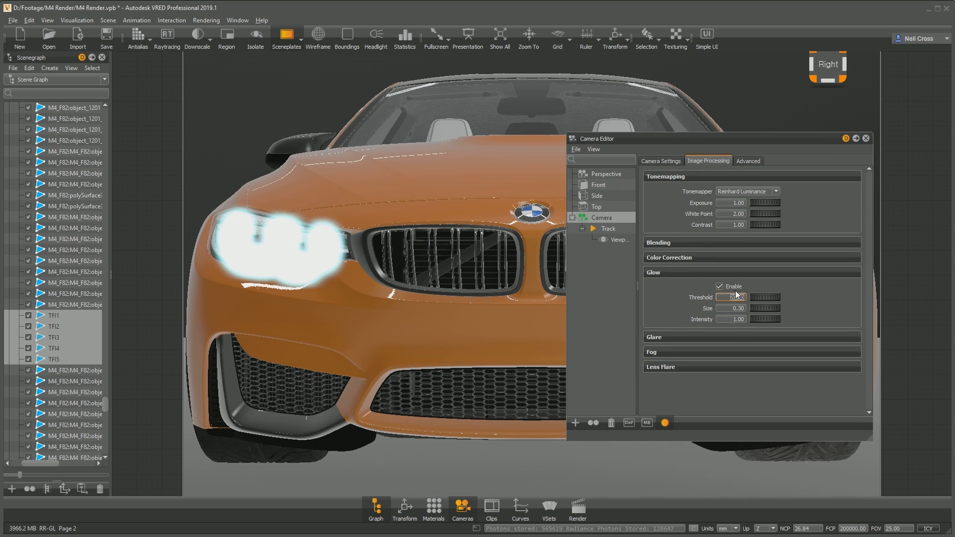
{"action": "left_click", "coordinate": [739, 308]}
{"action": "type", "text": "1"}
{"action": "key", "text": "Return"}
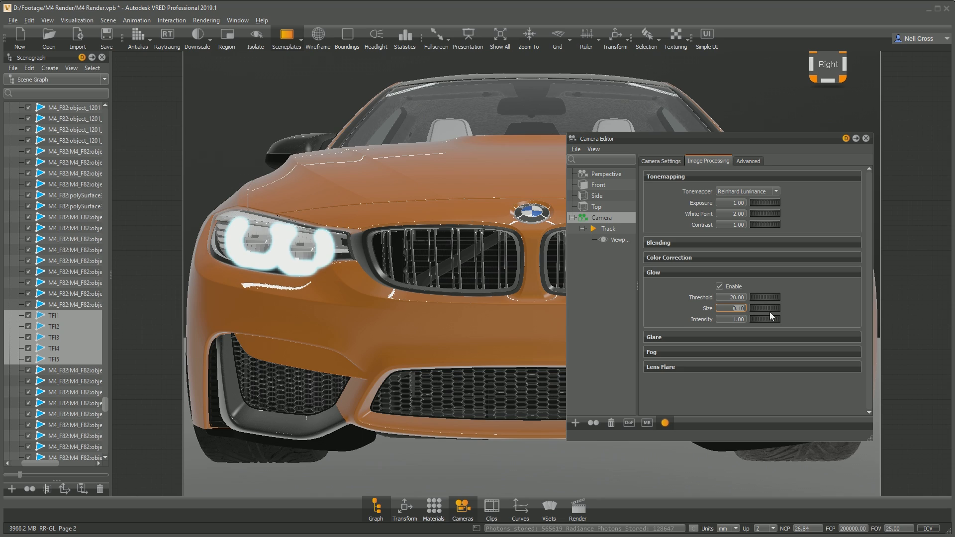
Try a camera glow intensity of 0.10 and settle on 0.05.
{"action": "left_click", "coordinate": [736, 318]}
{"action": "type", "text": "0.5"}
{"action": "key", "text": "BackSpace"}
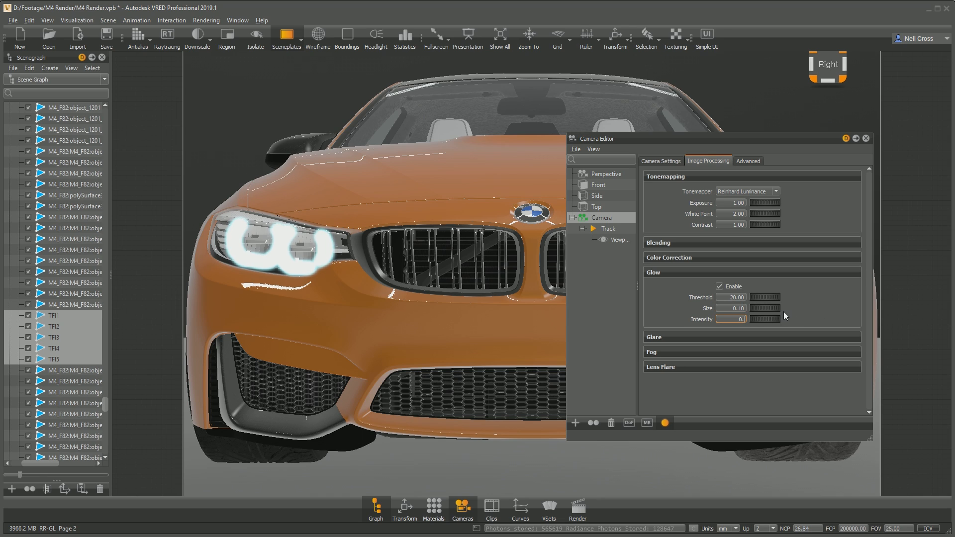
{"action": "type", "text": "1"}
{"action": "key", "text": "Return"}
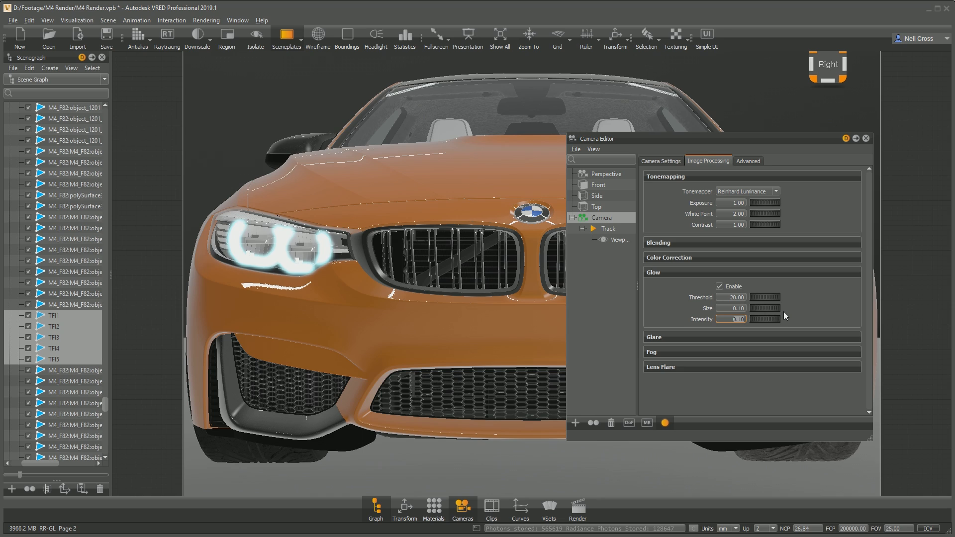
{"action": "type", "text": "0.05"}
{"action": "key", "text": "Return"}
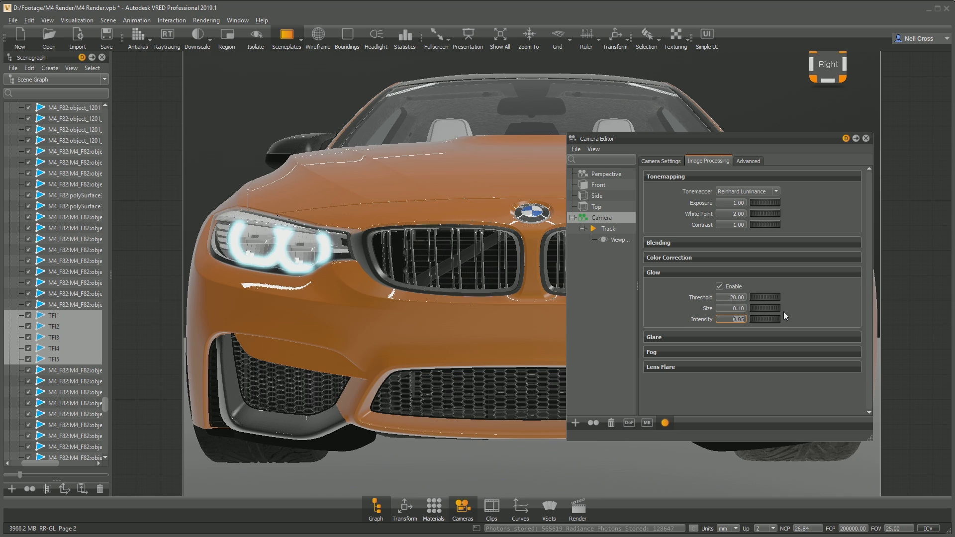
Set the camera's glow size to 1 and close the camera settings.
{"action": "left_click", "coordinate": [731, 307]}
{"action": "type", "text": "1"}
{"action": "key", "text": "Return"}
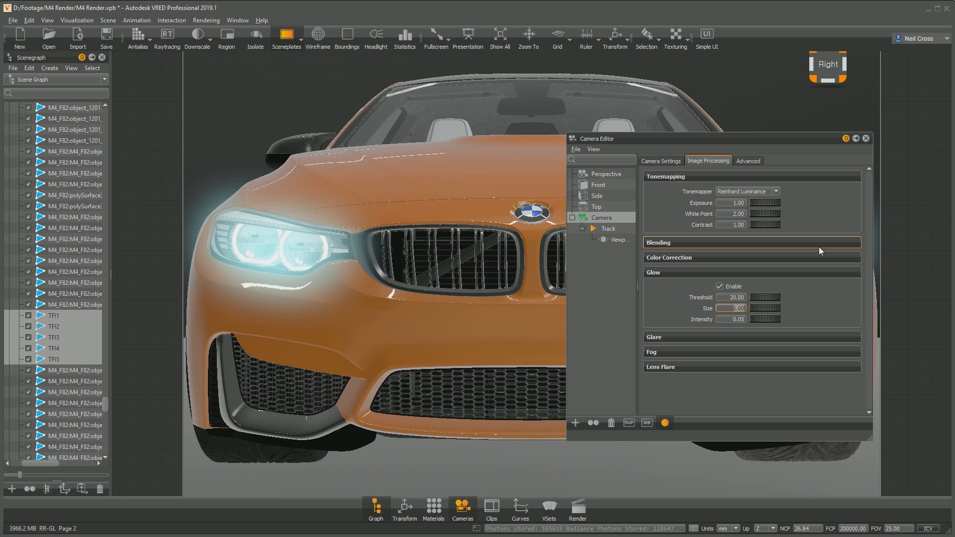
{"action": "left_click", "coordinate": [866, 138]}
Turn on raytracing to preview both headlights, and check the camera's glow settings before closing them again.
{"action": "left_click", "coordinate": [168, 36]}
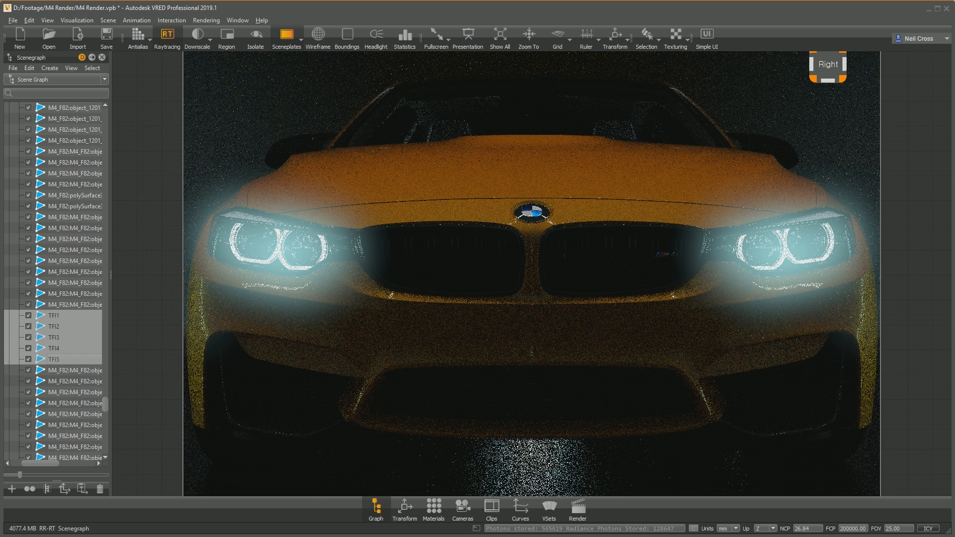
{"action": "left_click", "coordinate": [462, 507]}
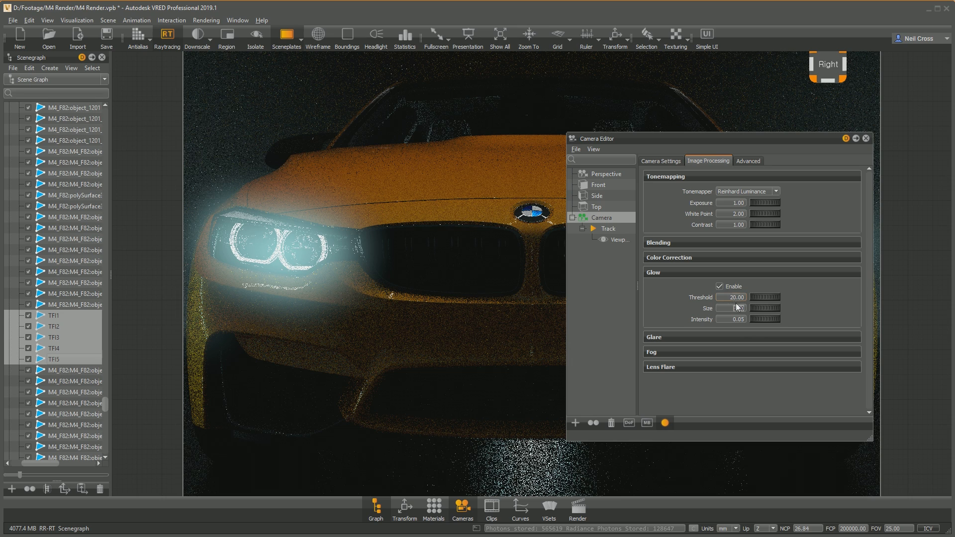
{"action": "left_click", "coordinate": [866, 138]}
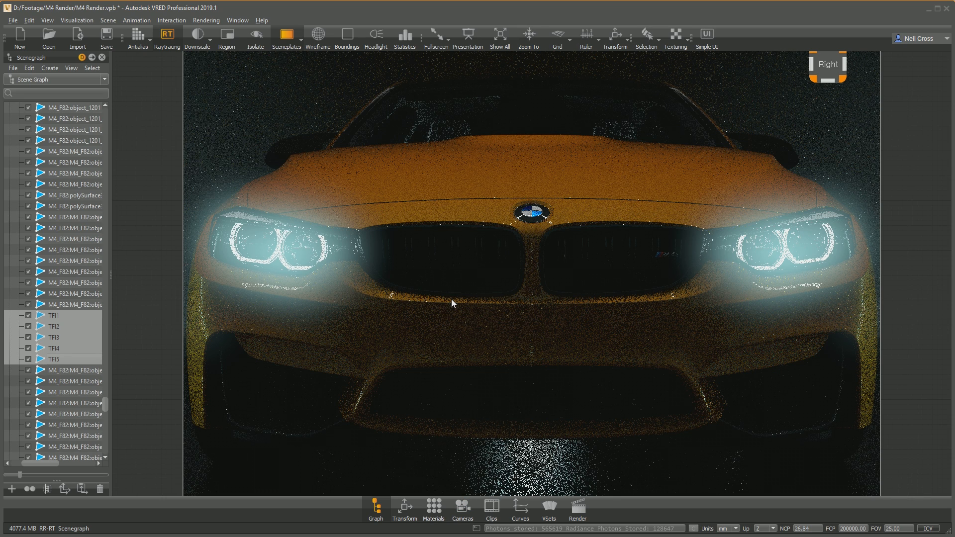